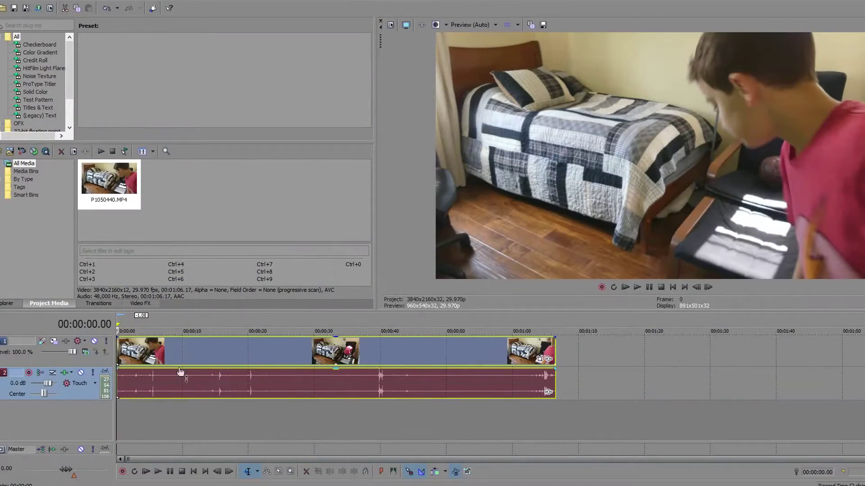
Step: Scrub the footage at about 7, 16, 20, 33, 39, 51 and 56 seconds to find the three takes
{"action": "left_click", "coordinate": [222, 358]}
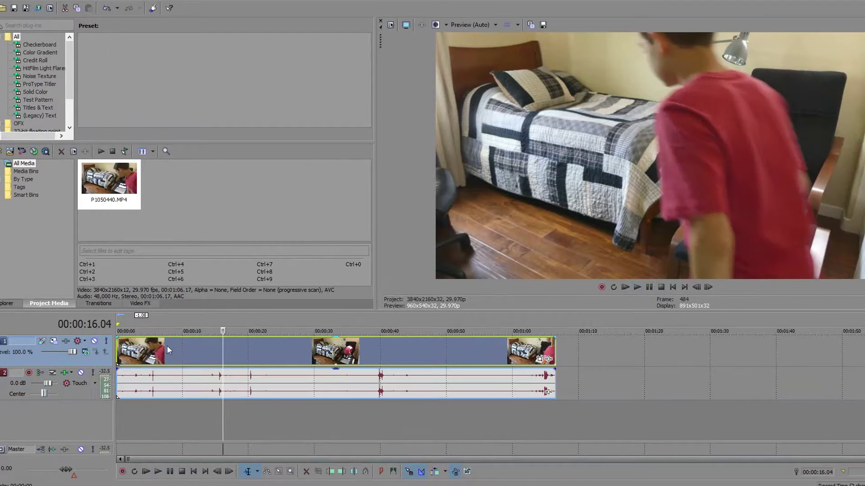
{"action": "left_click", "coordinate": [165, 358]}
{"action": "left_click", "coordinate": [376, 357]}
{"action": "left_click", "coordinate": [455, 349]}
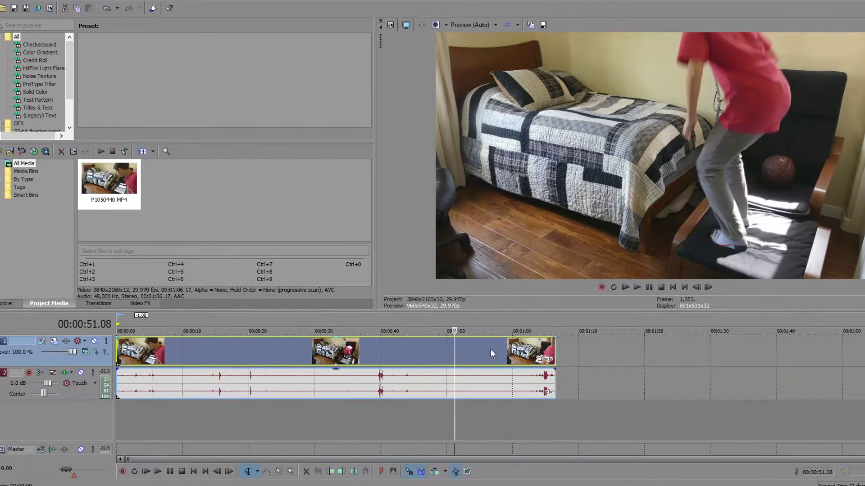
{"action": "left_click", "coordinate": [492, 351]}
{"action": "left_click", "coordinate": [510, 351]}
{"action": "left_click", "coordinate": [340, 370]}
{"action": "left_click", "coordinate": [252, 368]}
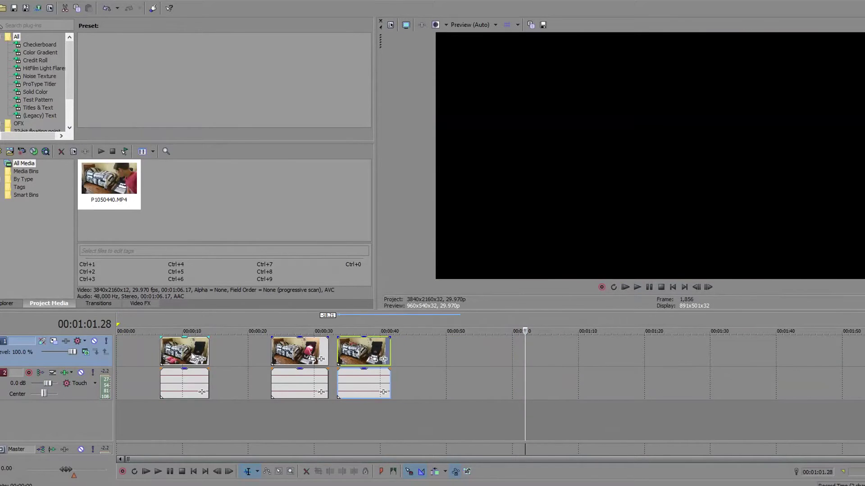
Step: Group the floor, chair and bed takes together and shift them to start at 00:00:00
{"action": "left_click_drag", "start_coordinate": [193, 357], "coordinate": [242, 347]}
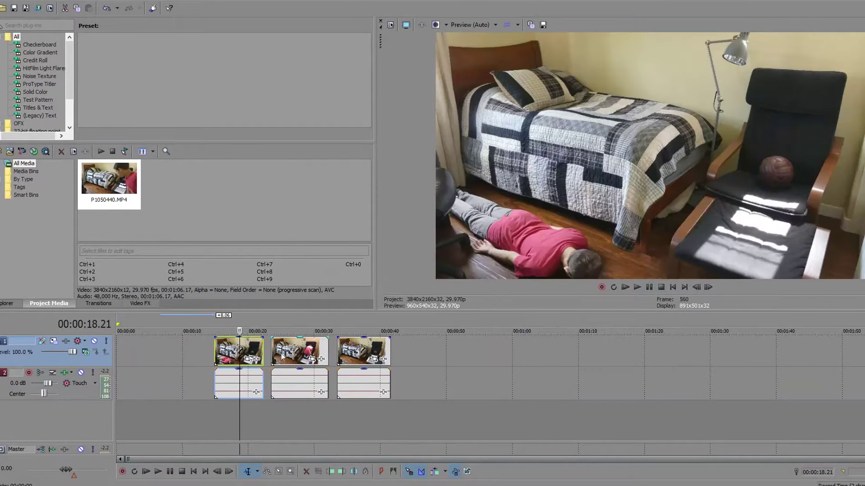
{"action": "left_click", "coordinate": [291, 347]}
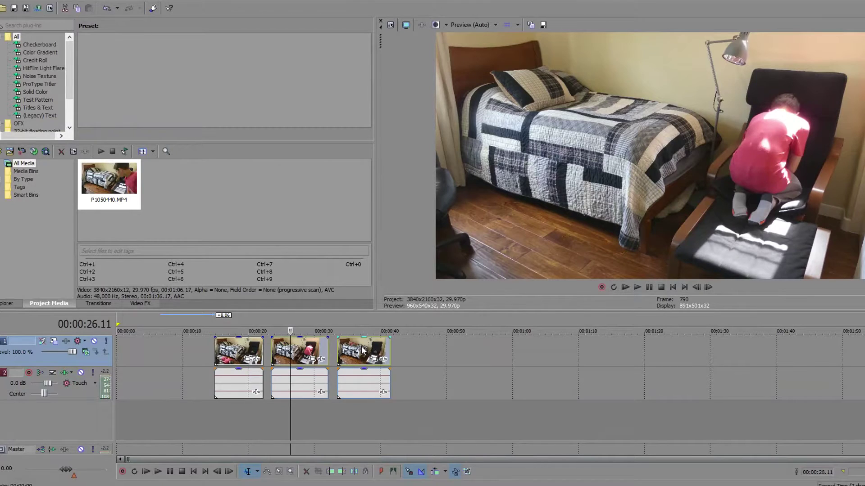
{"action": "left_click_drag", "start_coordinate": [363, 350], "coordinate": [361, 347]}
{"action": "left_click_drag", "start_coordinate": [250, 353], "coordinate": [141, 353]}
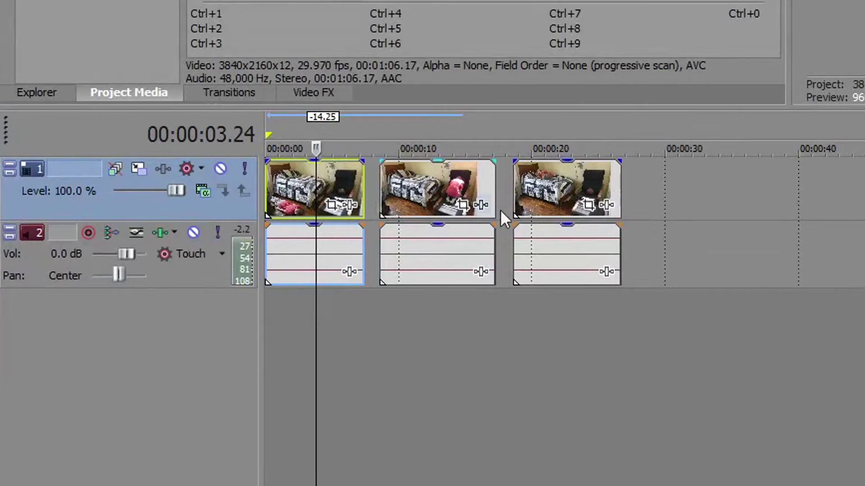
Step: Insert two empty video tracks with Ctrl+Shift+Q and two empty audio tracks above the takes' audio
{"action": "key", "text": "ctrl+shift+q"}
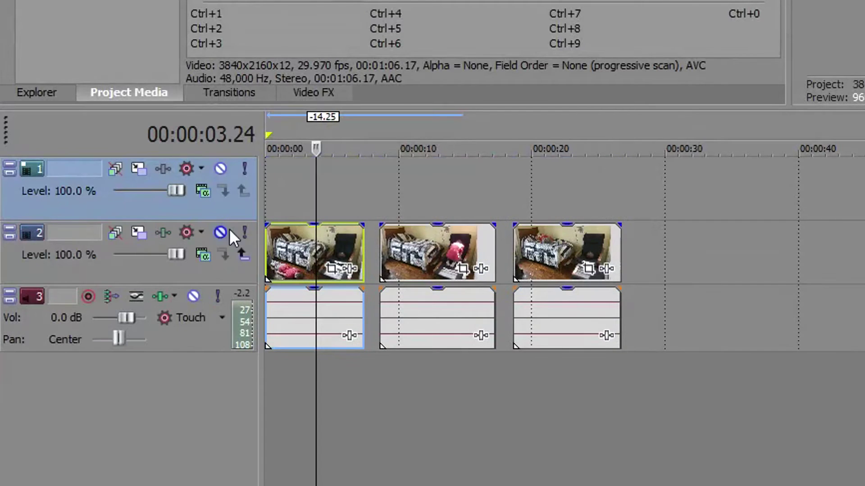
{"action": "key", "text": "ctrl+shift+q"}
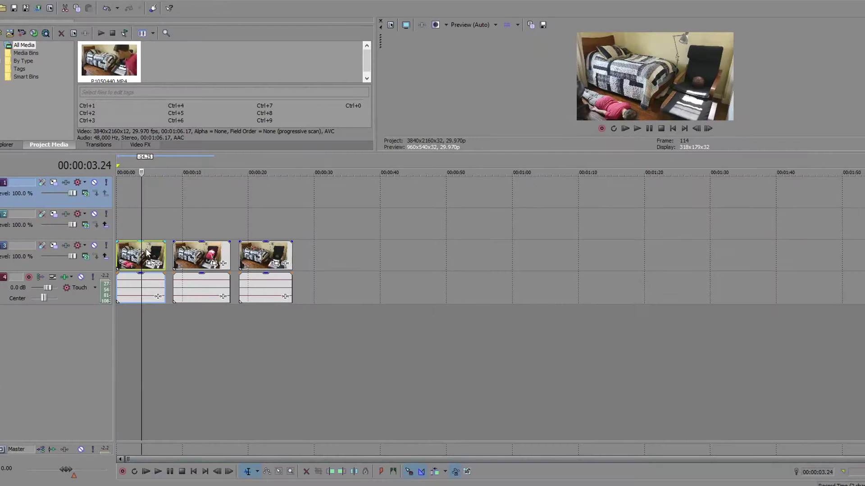
{"action": "left_click", "coordinate": [97, 265]}
{"action": "key", "text": "Up"}
{"action": "key", "text": "Up"}
{"action": "left_click", "coordinate": [193, 255]}
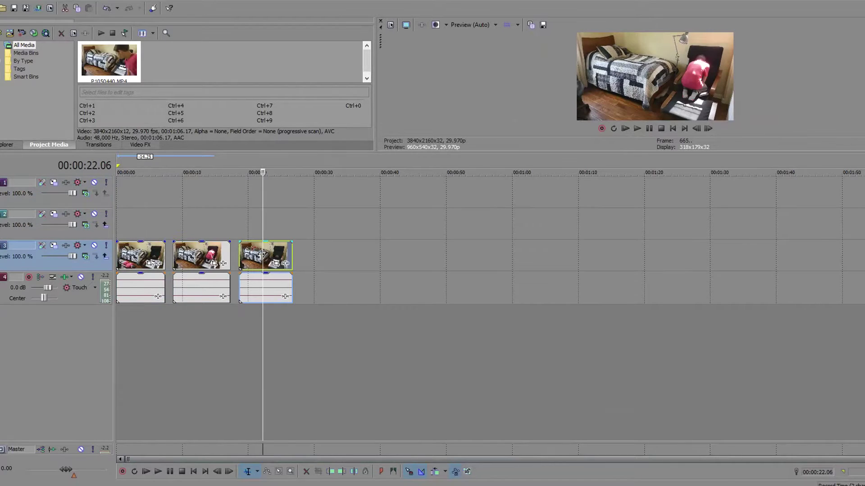
{"action": "left_click", "coordinate": [83, 298]}
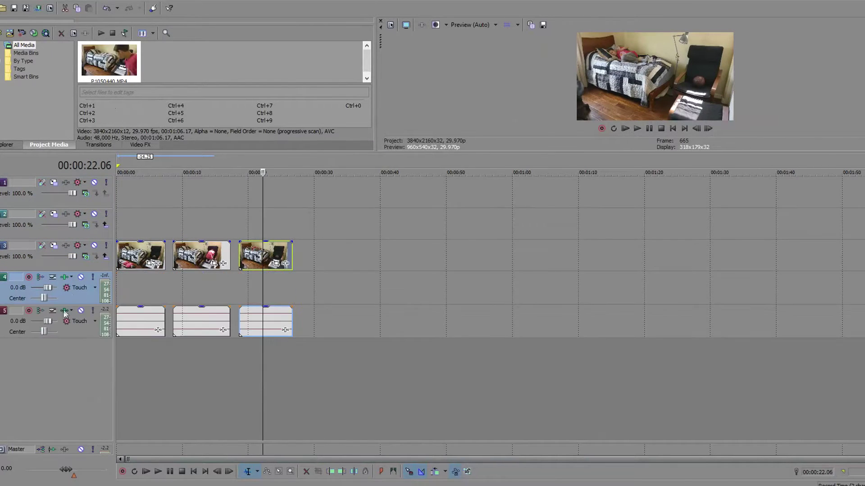
{"action": "left_click", "coordinate": [95, 99]}
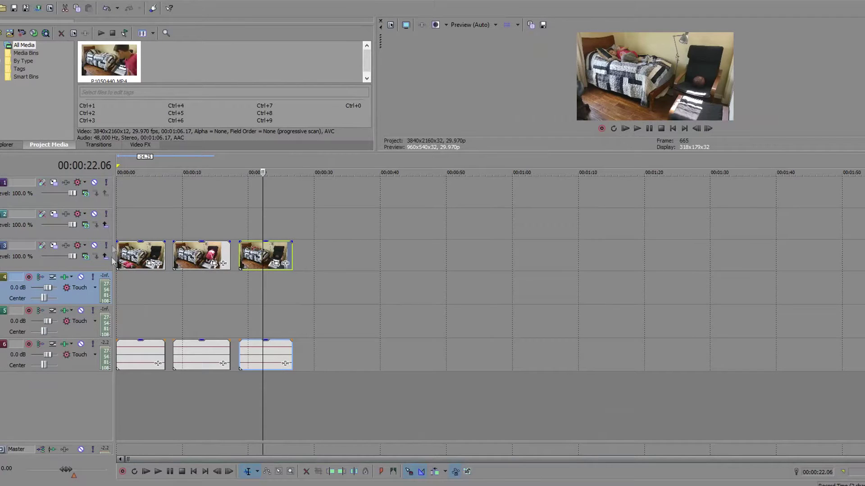
Step: Put the floor, chair and bed takes on their own video and audio tracks, all starting at 00:00:00
{"action": "left_click", "coordinate": [201, 262]}
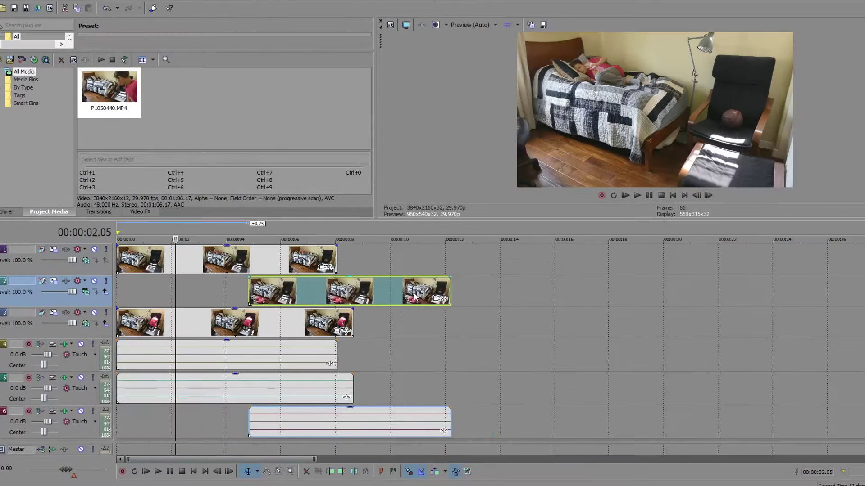
{"action": "left_click_drag", "start_coordinate": [400, 299], "coordinate": [557, 299]}
{"action": "left_click_drag", "start_coordinate": [269, 271], "coordinate": [258, 288]}
{"action": "left_click_drag", "start_coordinate": [471, 294], "coordinate": [120, 261]}
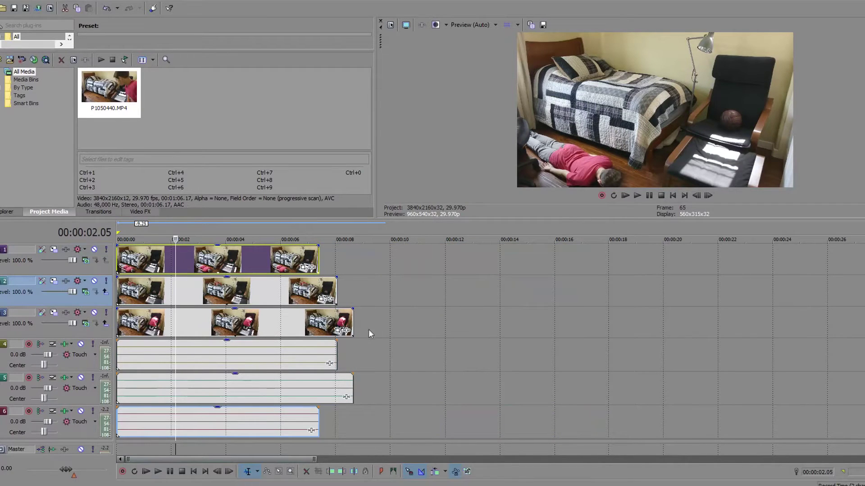
{"action": "left_click", "coordinate": [121, 258]}
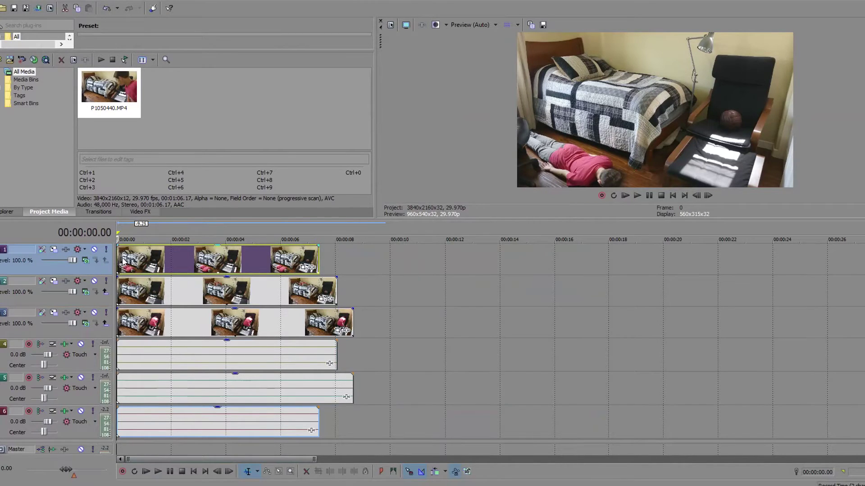
{"action": "scroll", "coordinate": [188, 270], "scroll_direction": "up", "scroll_amount": 3}
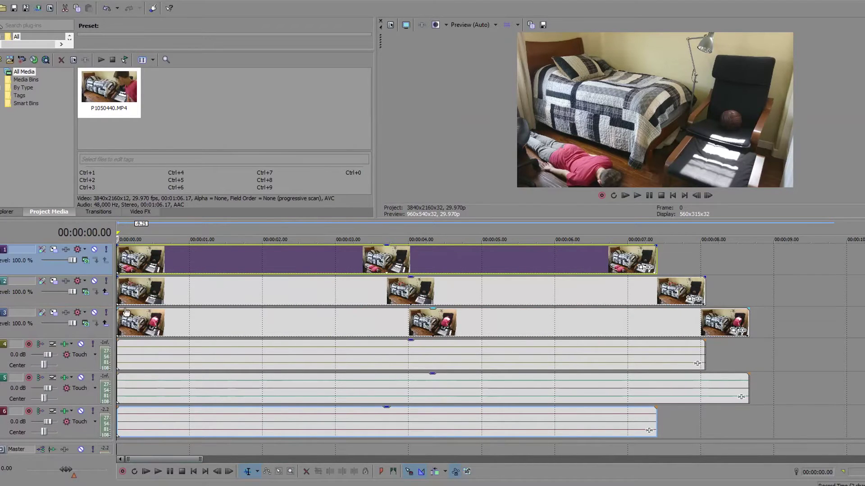
{"action": "left_click", "coordinate": [121, 262]}
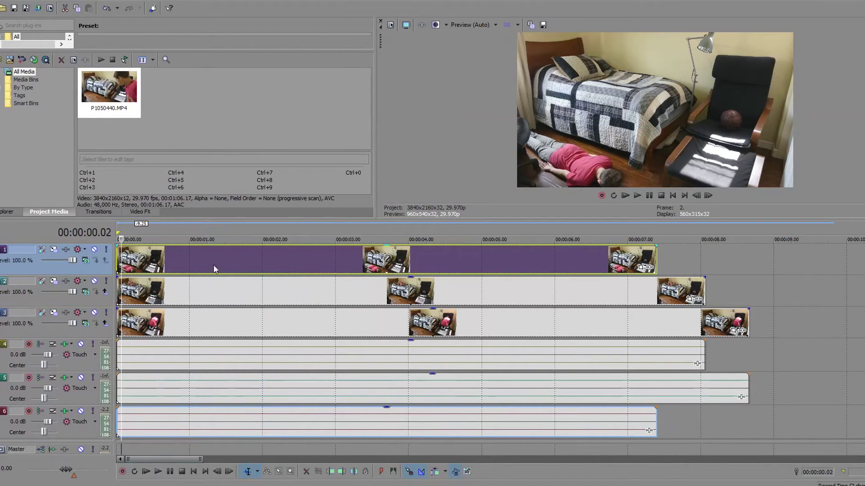
{"action": "left_click", "coordinate": [237, 262]}
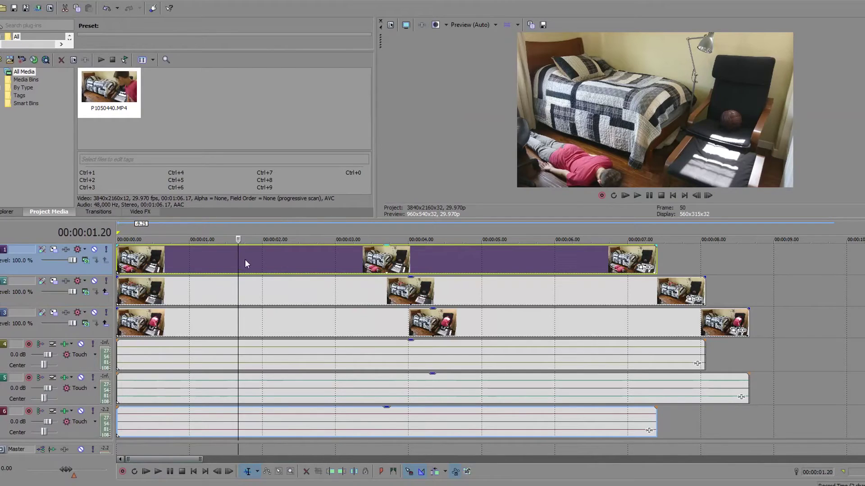
{"action": "left_click", "coordinate": [121, 261]}
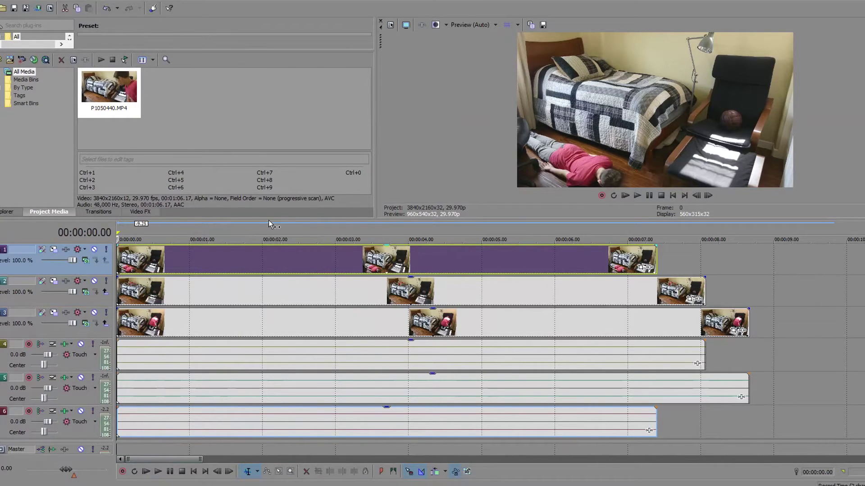
{"action": "scroll", "coordinate": [338, 255], "scroll_direction": "down", "scroll_amount": 2}
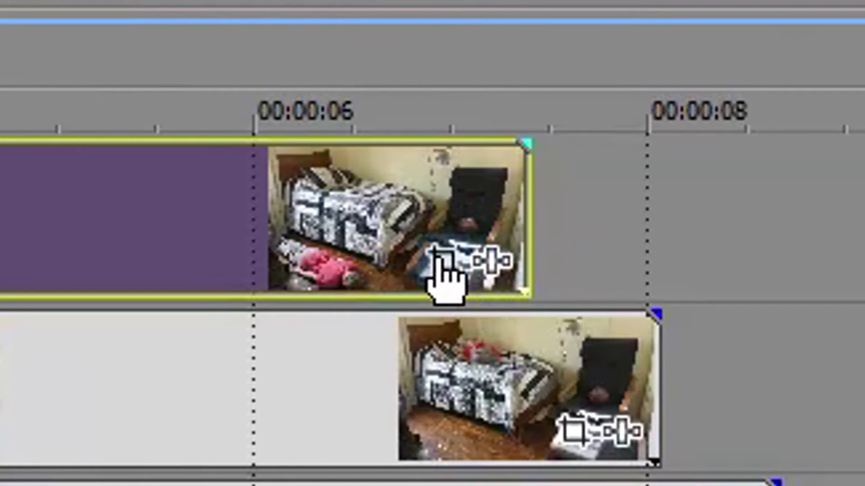
{"action": "left_click", "coordinate": [439, 259]}
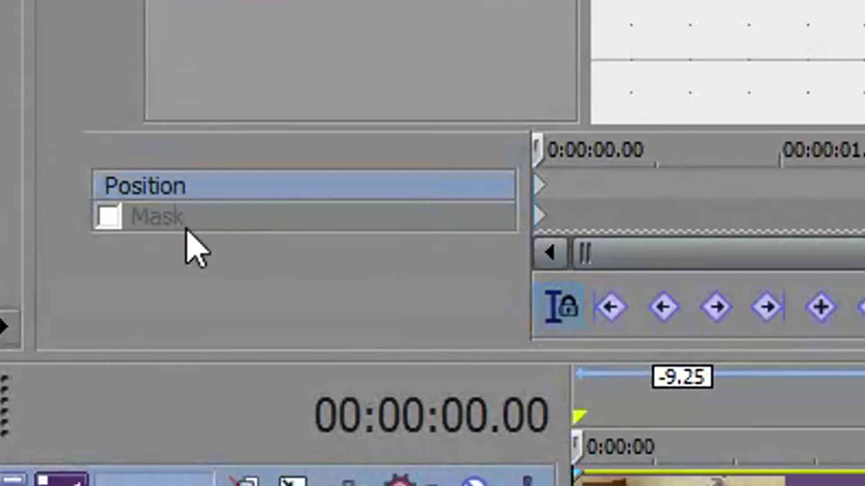
Step: Enable Mask on the top clip and draw a closed four-point path around the floor figure
{"action": "left_click", "coordinate": [21, 230]}
{"action": "left_click", "coordinate": [12, 233]}
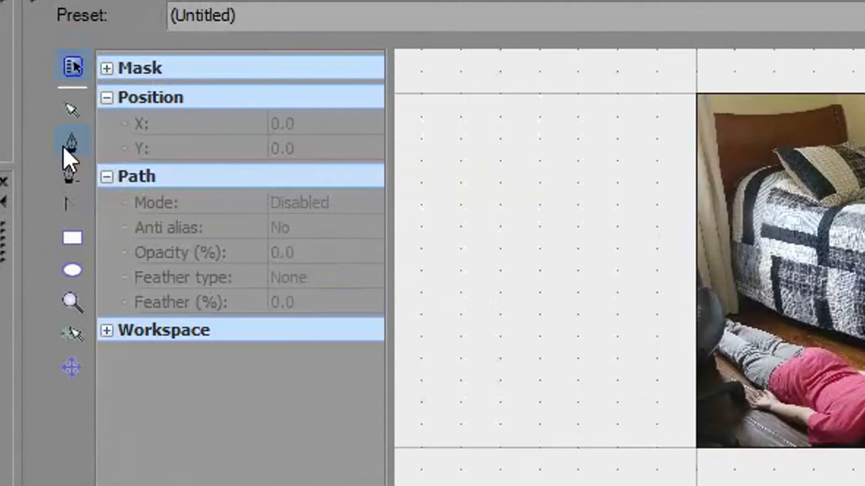
{"action": "left_click", "coordinate": [68, 145]}
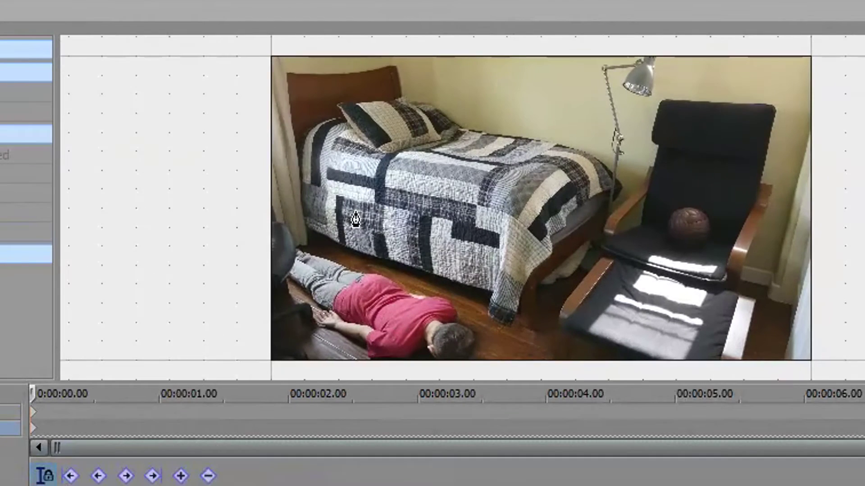
{"action": "scroll", "coordinate": [323, 241], "scroll_direction": "down", "scroll_amount": 1}
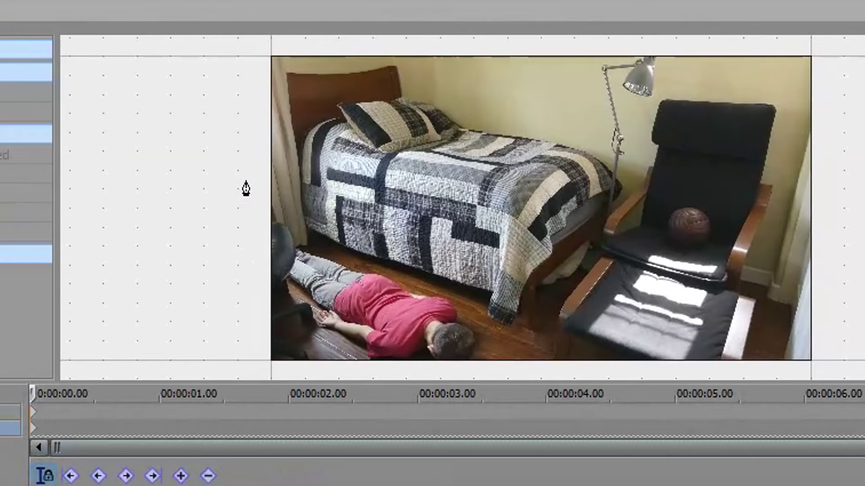
{"action": "left_click", "coordinate": [248, 206]}
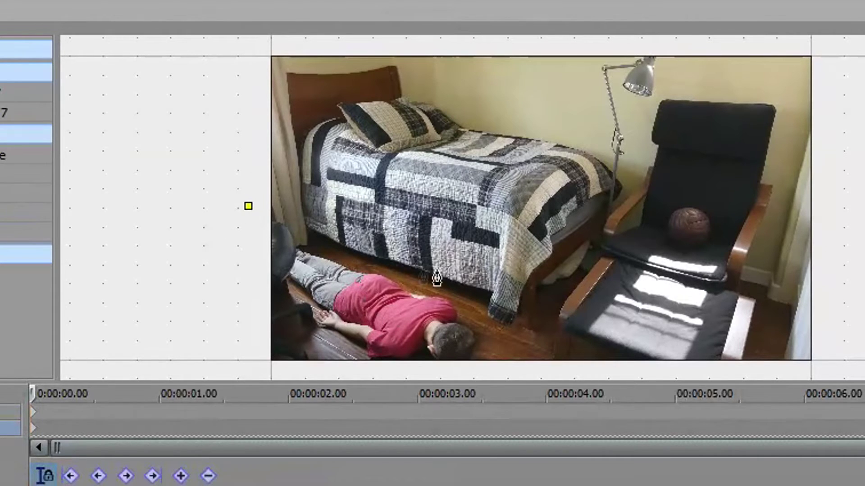
{"action": "left_click", "coordinate": [512, 294]}
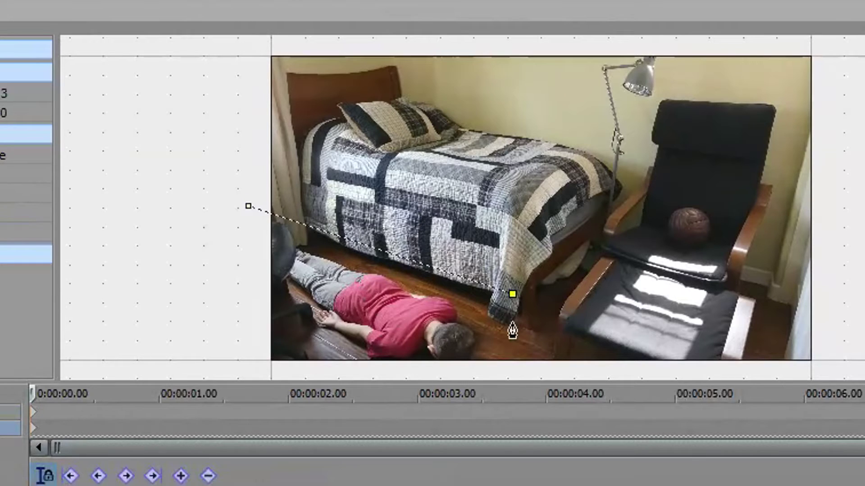
{"action": "left_click", "coordinate": [496, 373]}
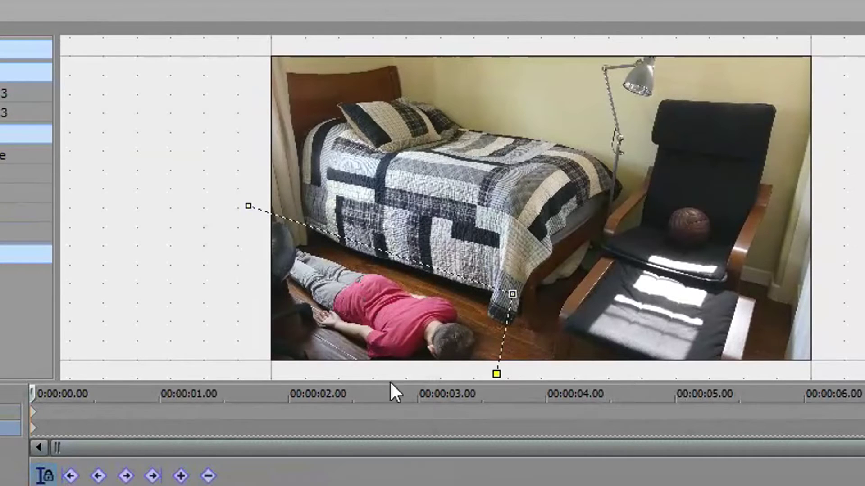
{"action": "left_click", "coordinate": [242, 373]}
{"action": "left_click", "coordinate": [248, 206]}
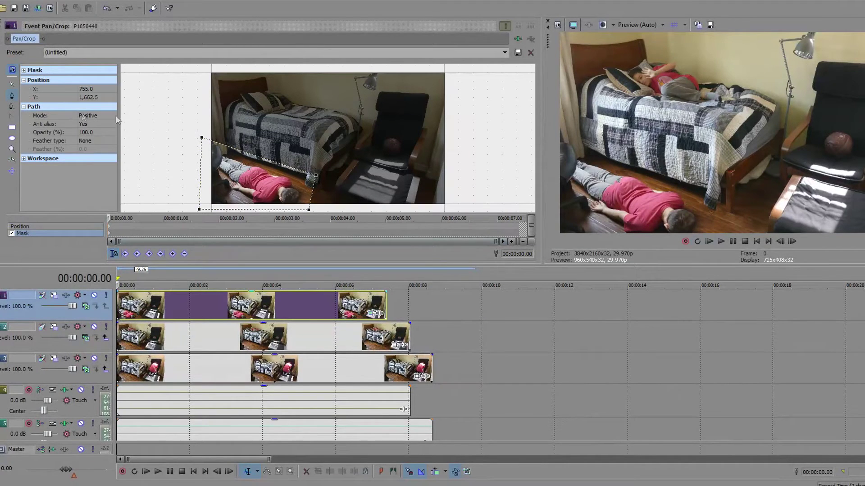
Step: Set the floor mask's Feather type to Both and Feather (%) to 10.0
{"action": "left_click", "coordinate": [93, 141]}
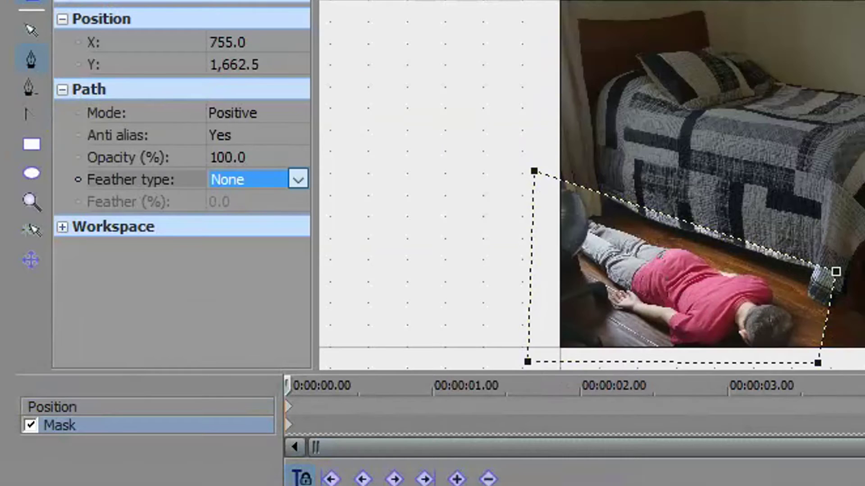
{"action": "left_click", "coordinate": [223, 232]}
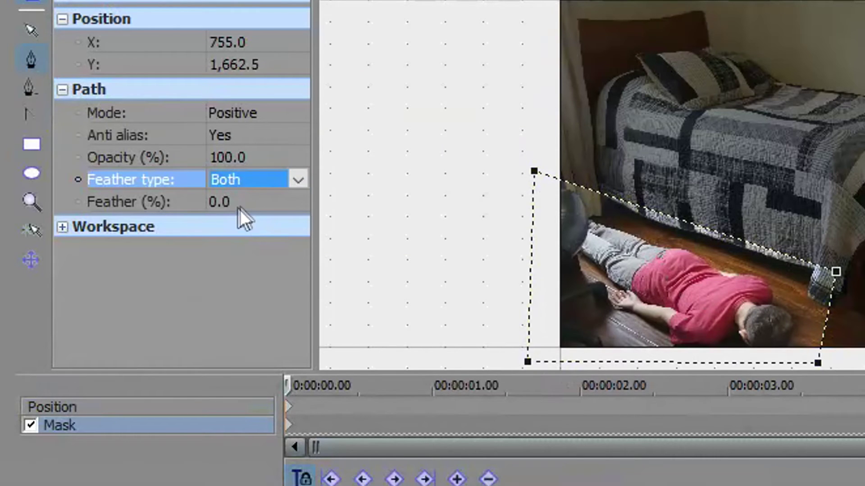
{"action": "left_click", "coordinate": [250, 201]}
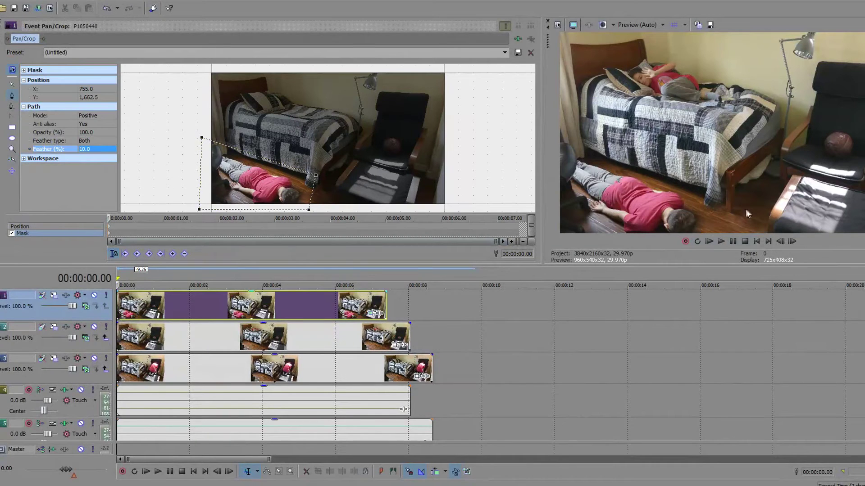
{"action": "left_click", "coordinate": [95, 149]}
Step: Open Event Pan/Crop for track 2's bed clip and enable its Mask
{"action": "left_click", "coordinate": [118, 340]}
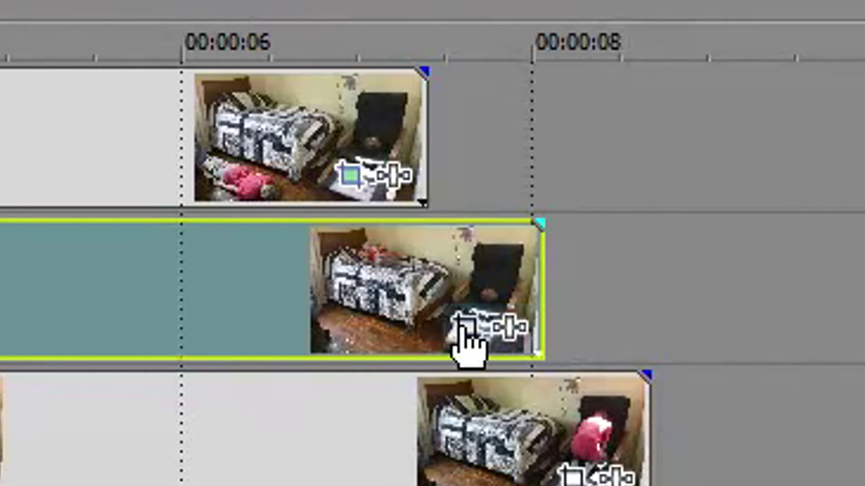
{"action": "left_click", "coordinate": [468, 329]}
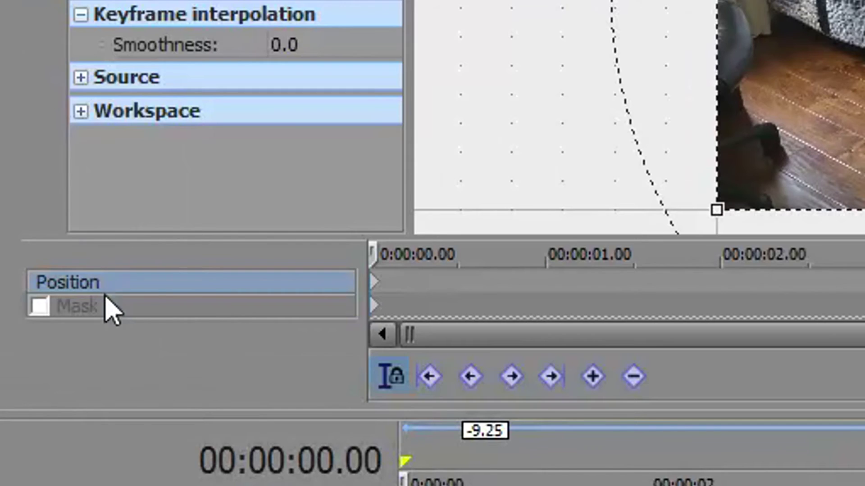
{"action": "left_click", "coordinate": [21, 234]}
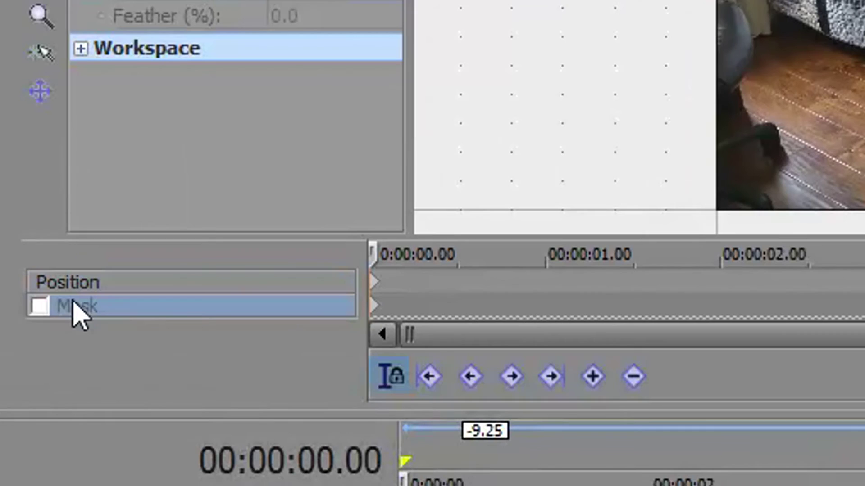
{"action": "left_click", "coordinate": [11, 233]}
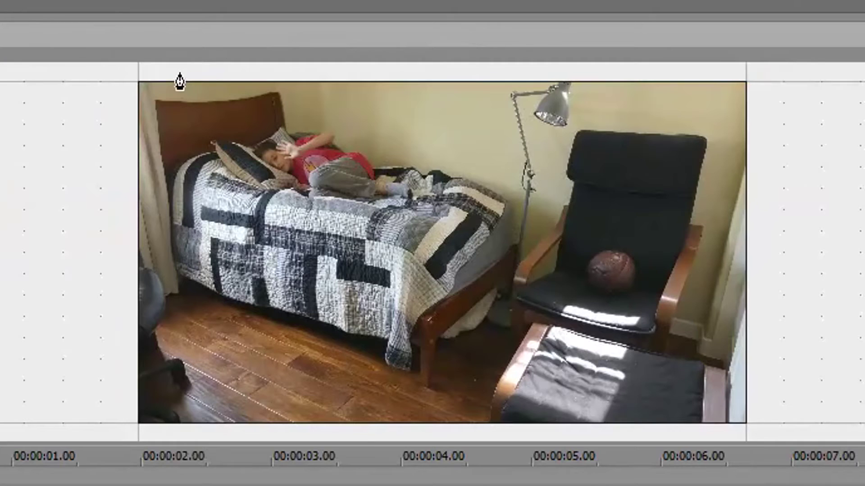
Step: Draw a closed four-point mask path around the person on the bed
{"action": "left_click", "coordinate": [221, 68]}
{"action": "left_click", "coordinate": [230, 122]}
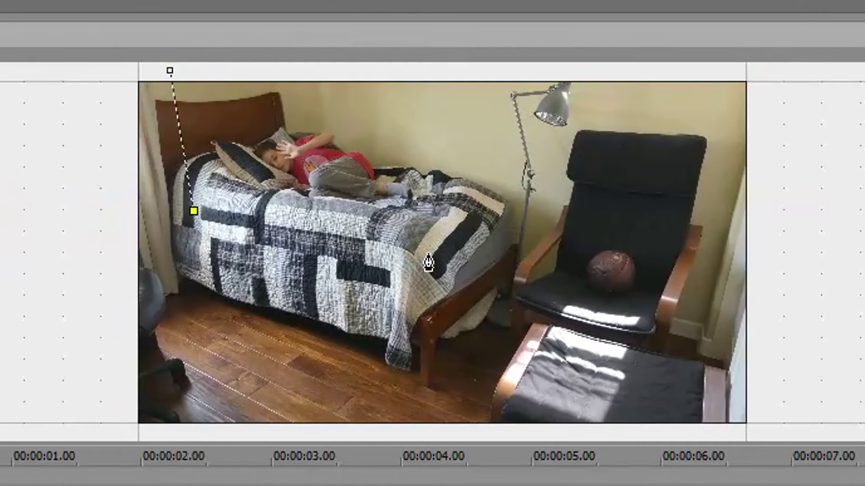
{"action": "left_click", "coordinate": [429, 254]}
{"action": "left_click", "coordinate": [503, 70]}
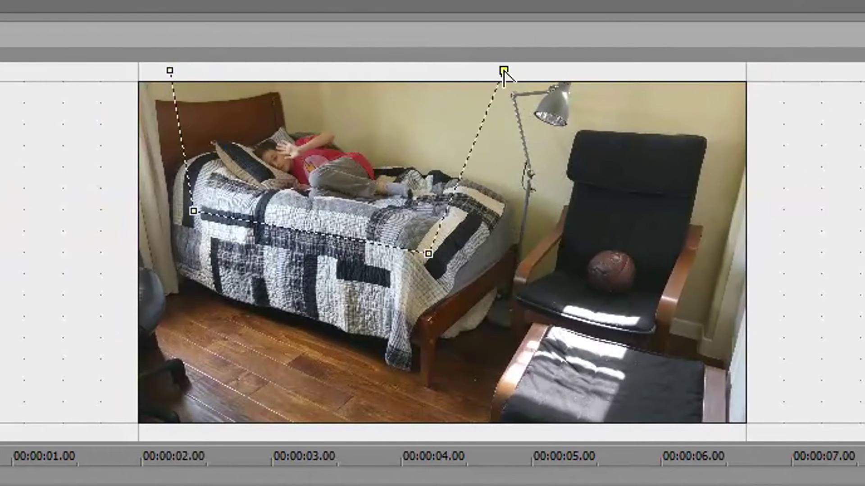
{"action": "left_click", "coordinate": [170, 70]}
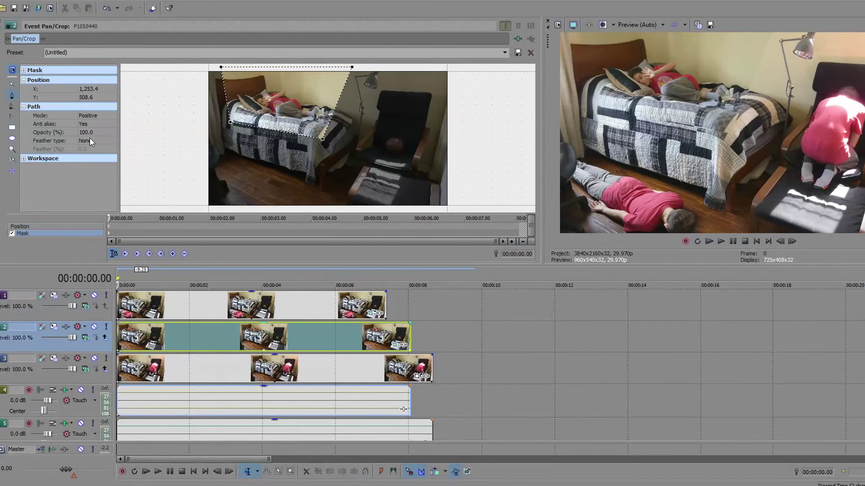
Step: Set the bed mask's feather to Both at 20% and widen the video preview area
{"action": "left_click", "coordinate": [90, 140]}
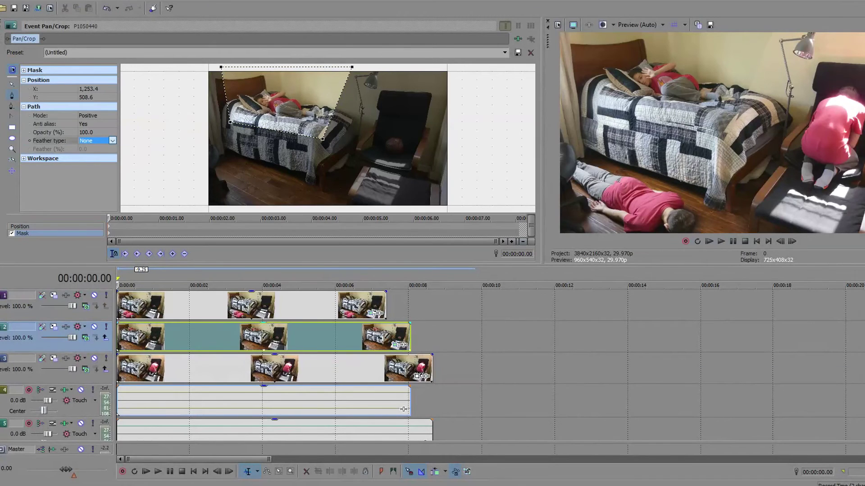
{"action": "key", "text": "Tab"}
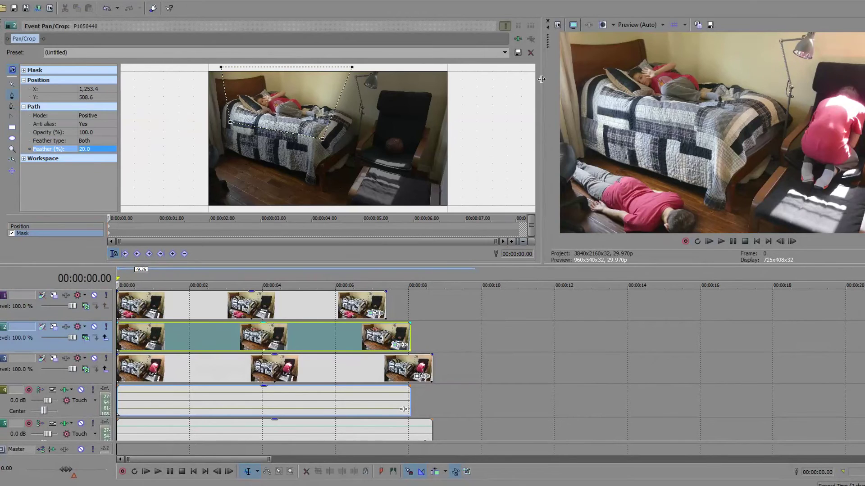
{"action": "left_click_drag", "start_coordinate": [541, 79], "coordinate": [204, 54]}
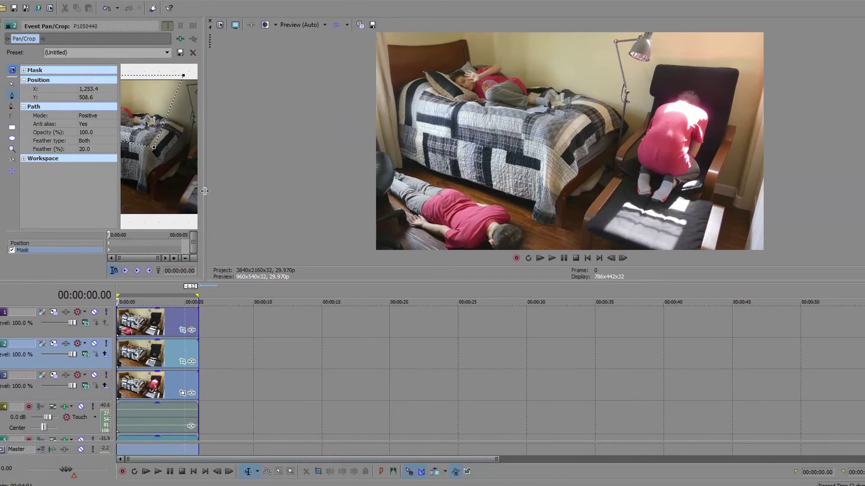
Step: Widen the Pan/Crop mask area so the whole bed clip shows beside the preview
{"action": "left_click_drag", "start_coordinate": [205, 191], "coordinate": [330, 191]}
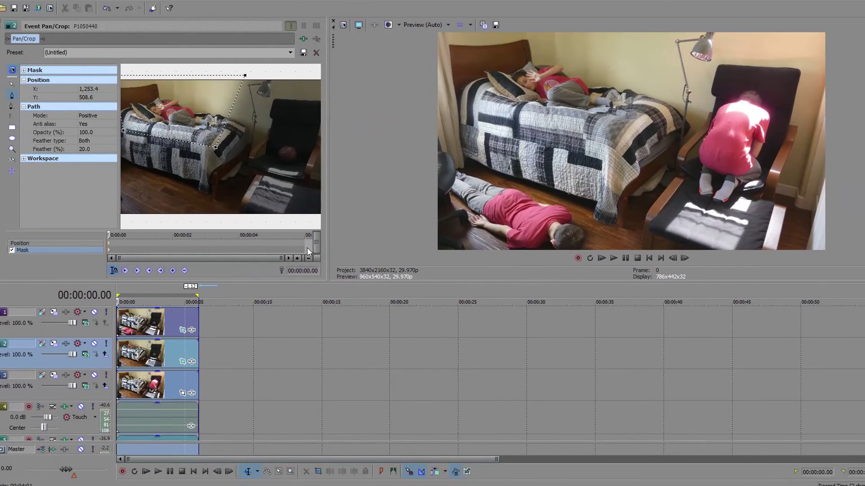